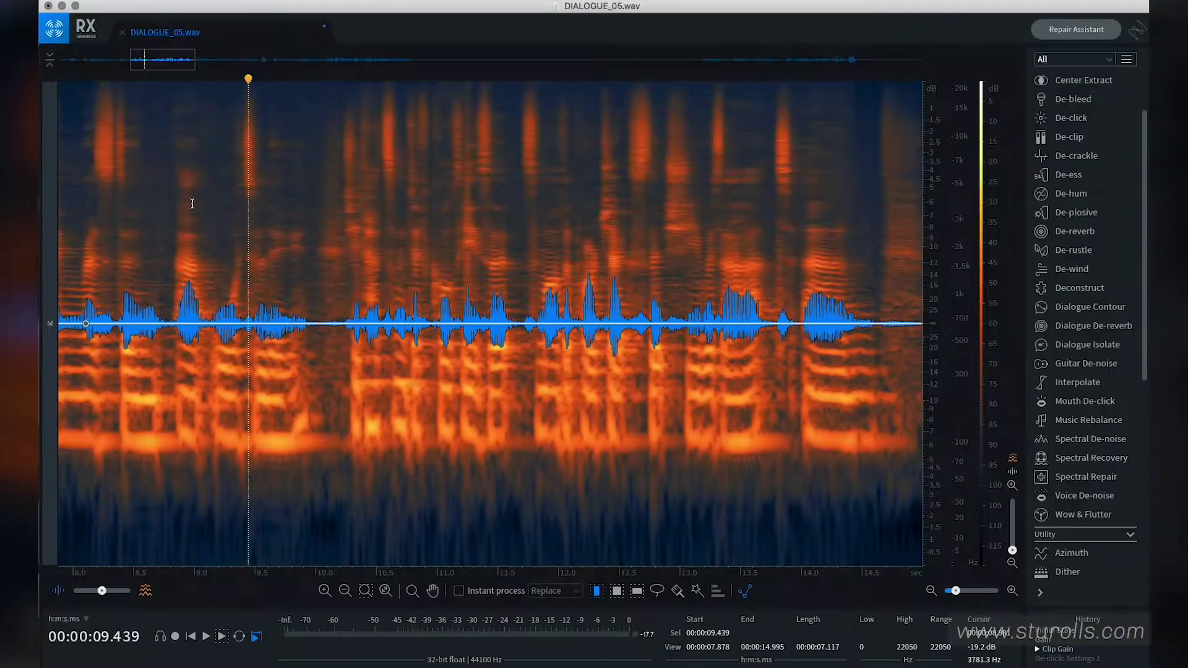
# Play the dialogue from about 8.3 s and select the click region, 11.117–11.439 s.
pyautogui.click(106, 203)
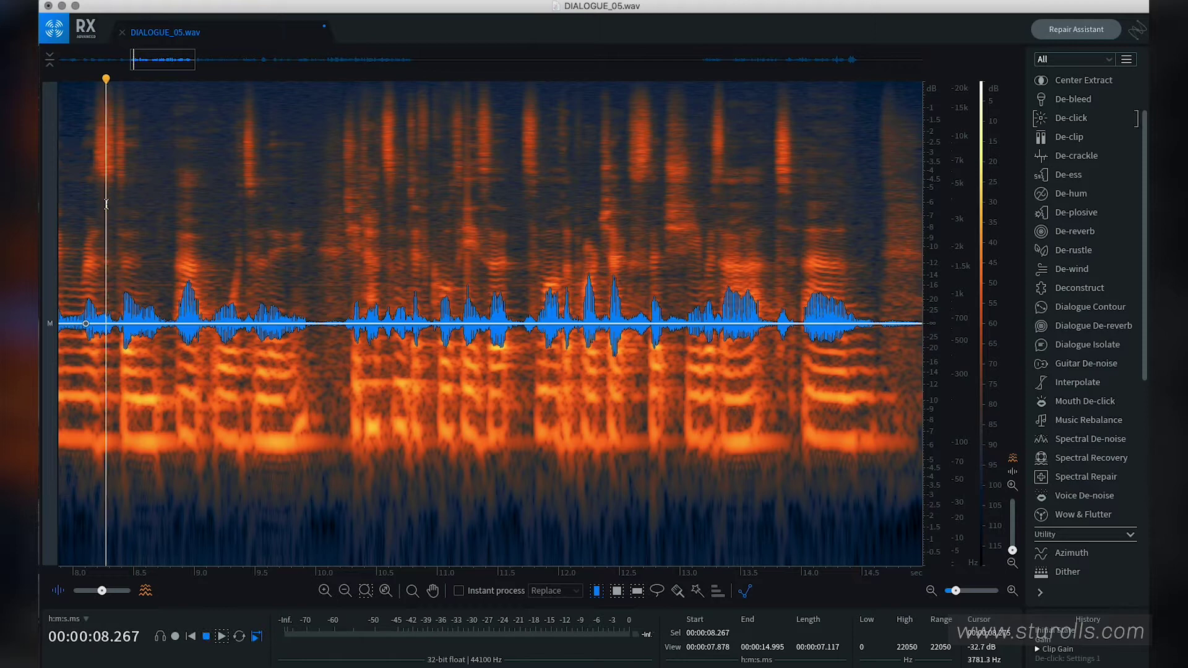
pyautogui.press('space')
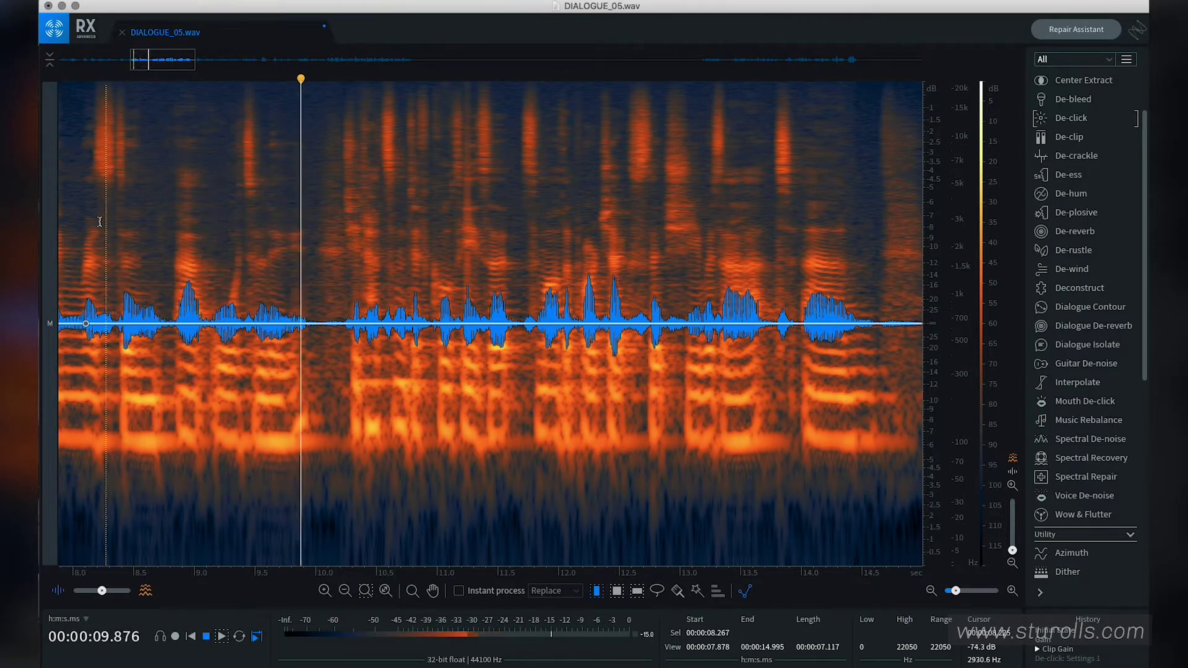
pyautogui.click(344, 230)
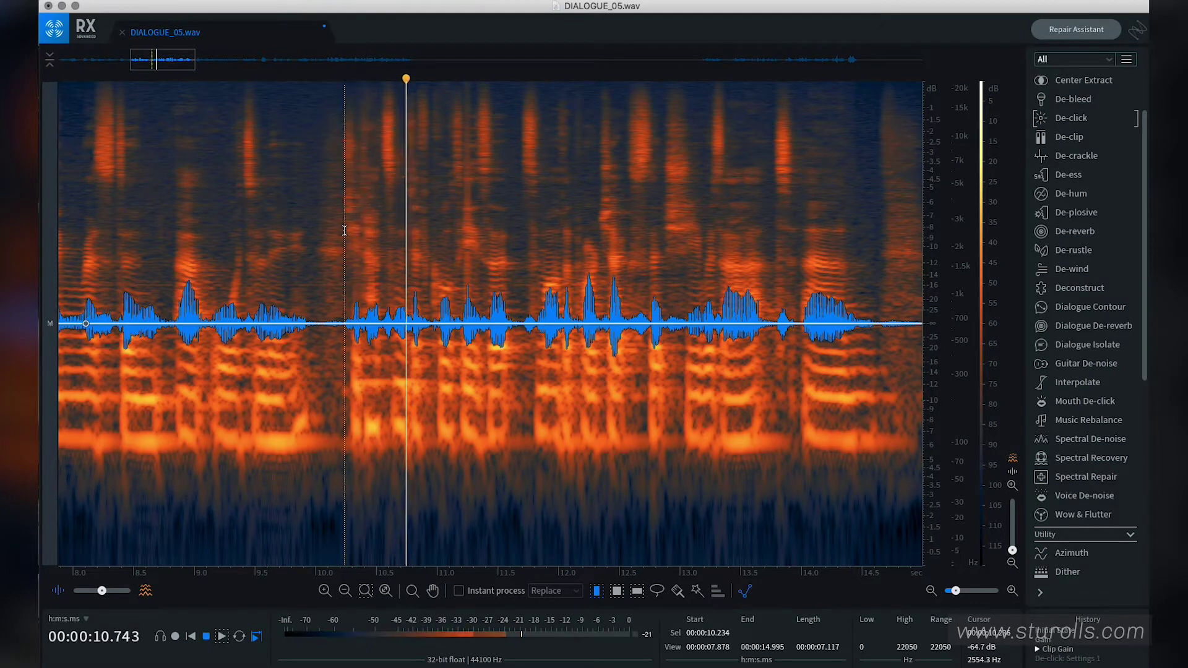
pyautogui.click(471, 186)
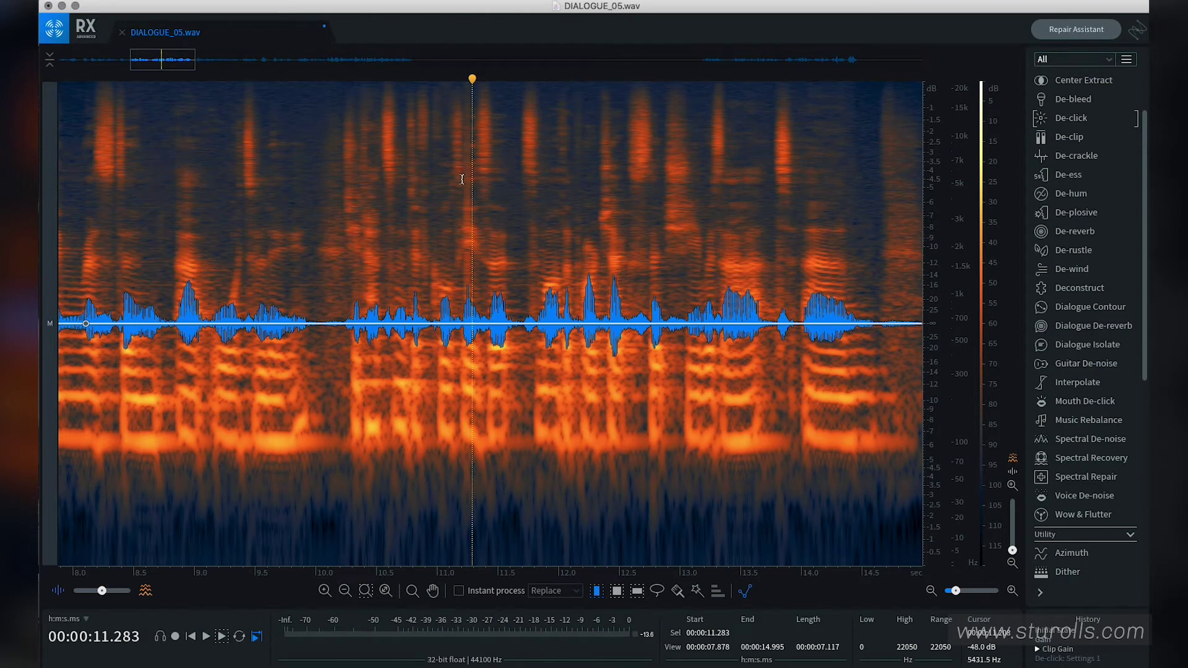
pyautogui.click(464, 181)
pyautogui.click(464, 258)
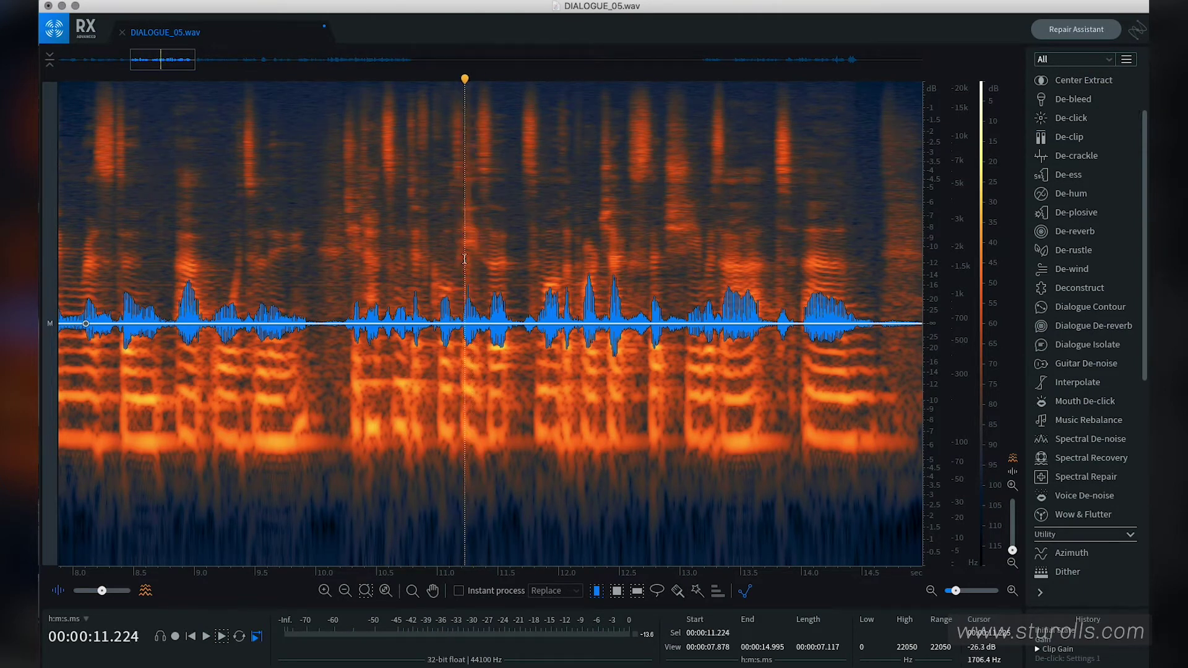
pyautogui.click(458, 258)
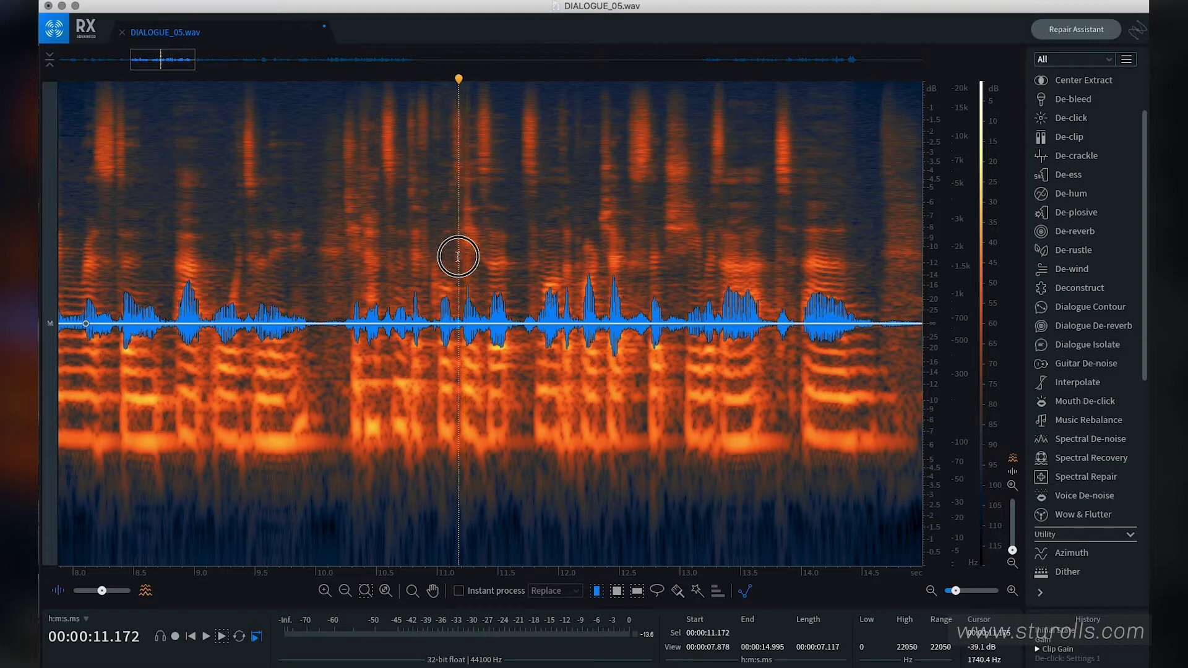
pyautogui.moveTo(473, 253); pyautogui.dragTo(452, 251)
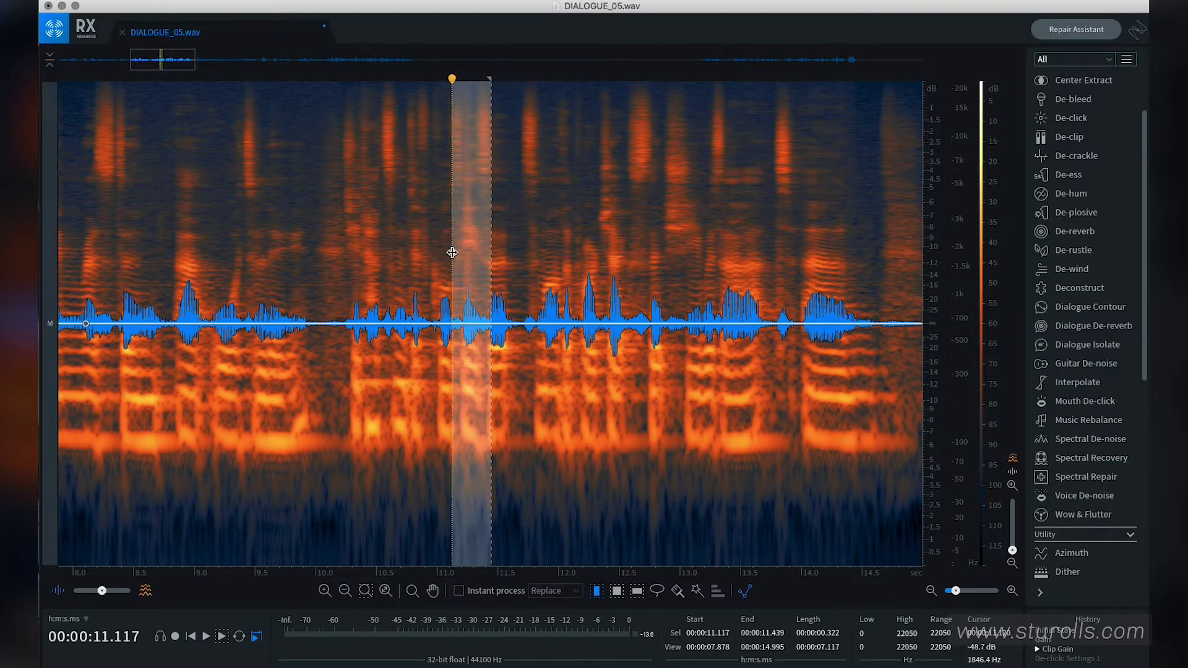
# Load the De-click Periodic Clicks preset and bring up Compare Settings.
pyautogui.click(1071, 117)
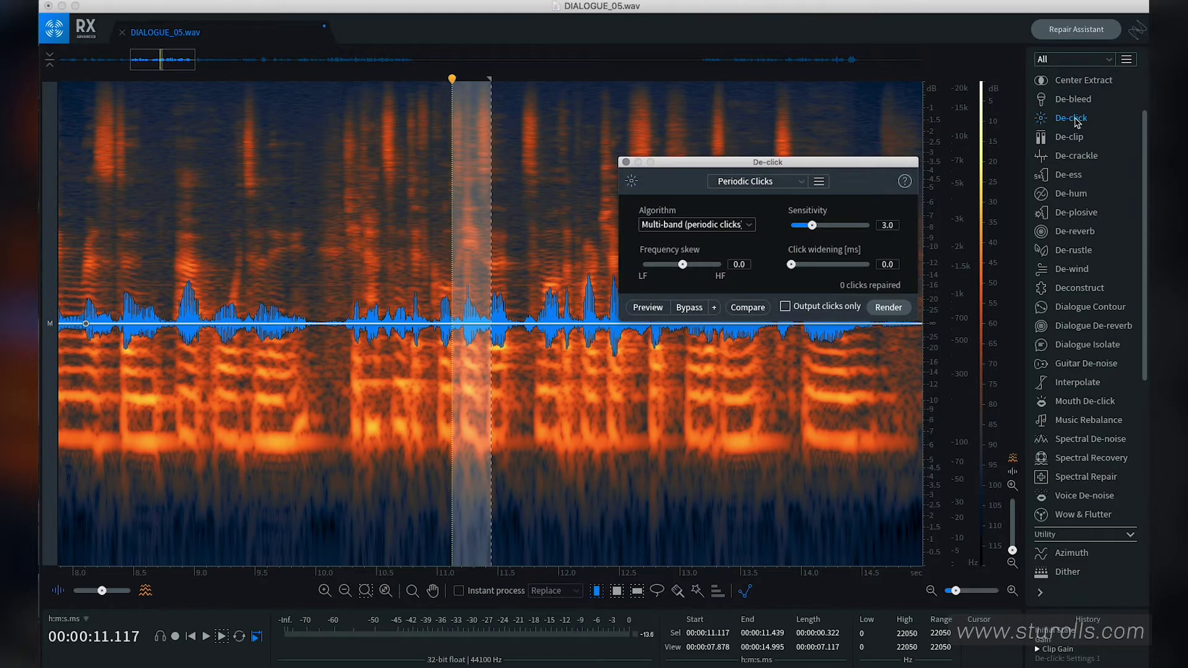
pyautogui.click(777, 184)
pyautogui.click(761, 242)
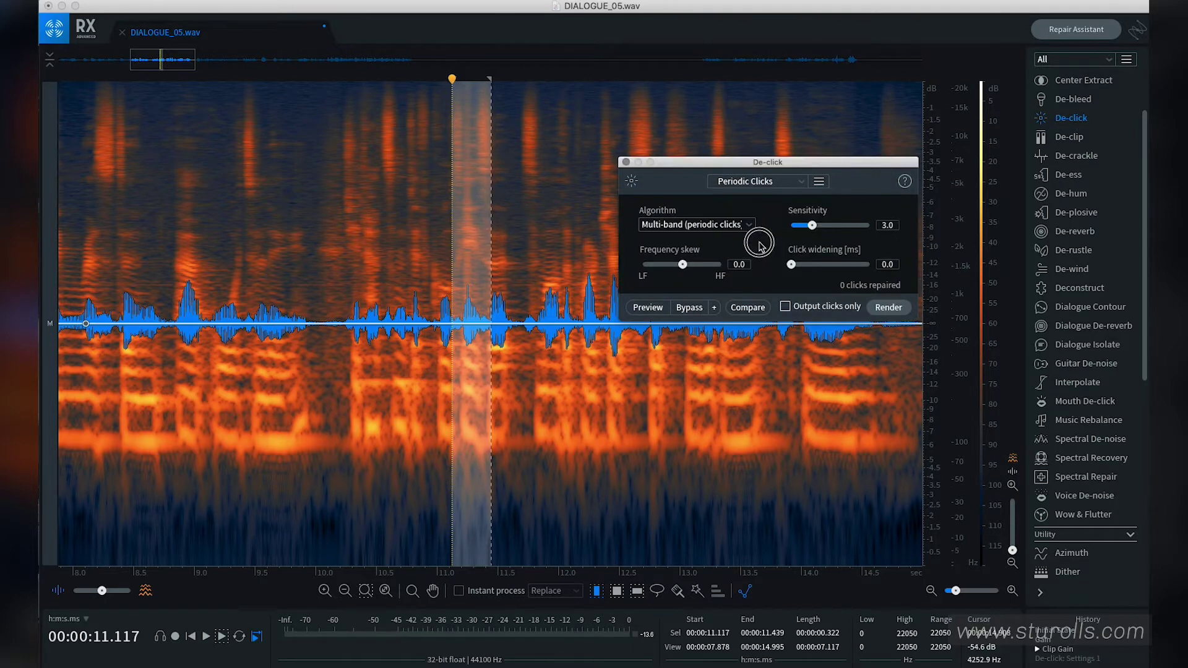
pyautogui.click(748, 307)
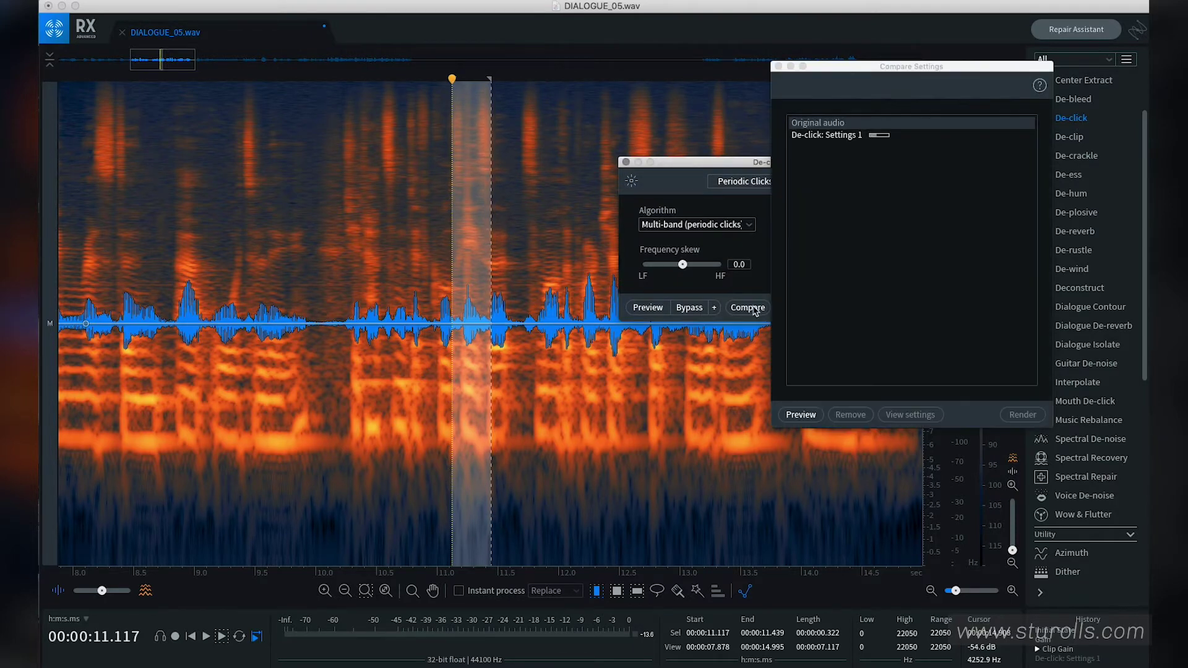
# Audition the original audio, then 'De-click: Settings 1', and render the De-click version.
pyautogui.click(801, 414)
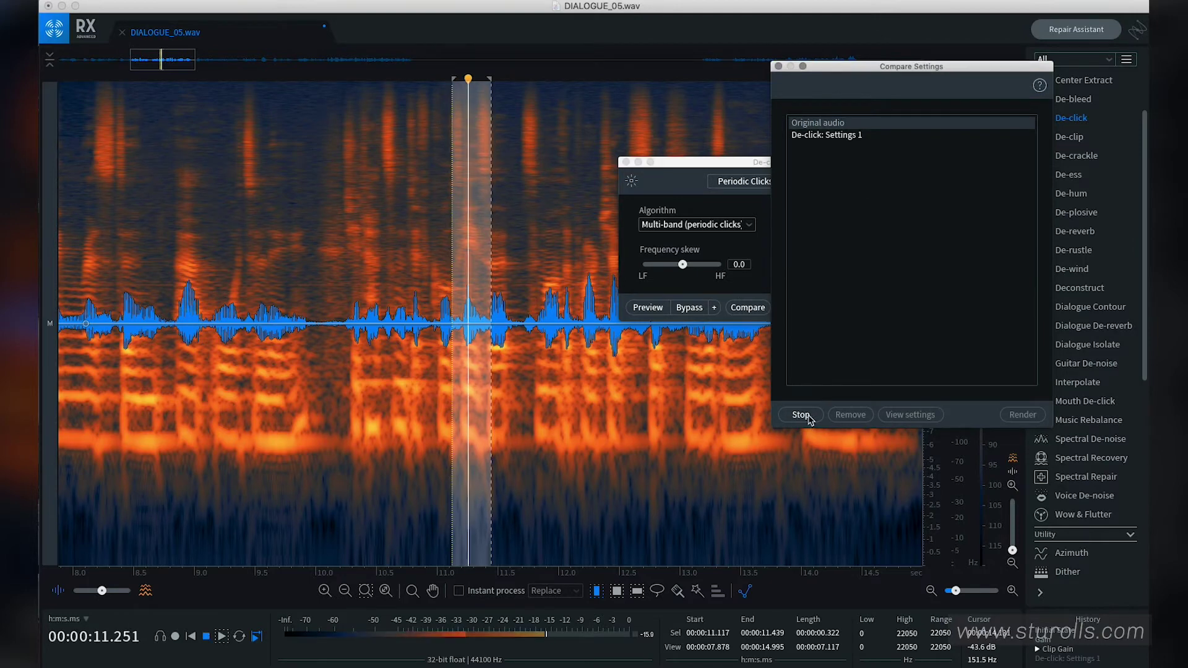
pyautogui.click(820, 136)
pyautogui.click(804, 417)
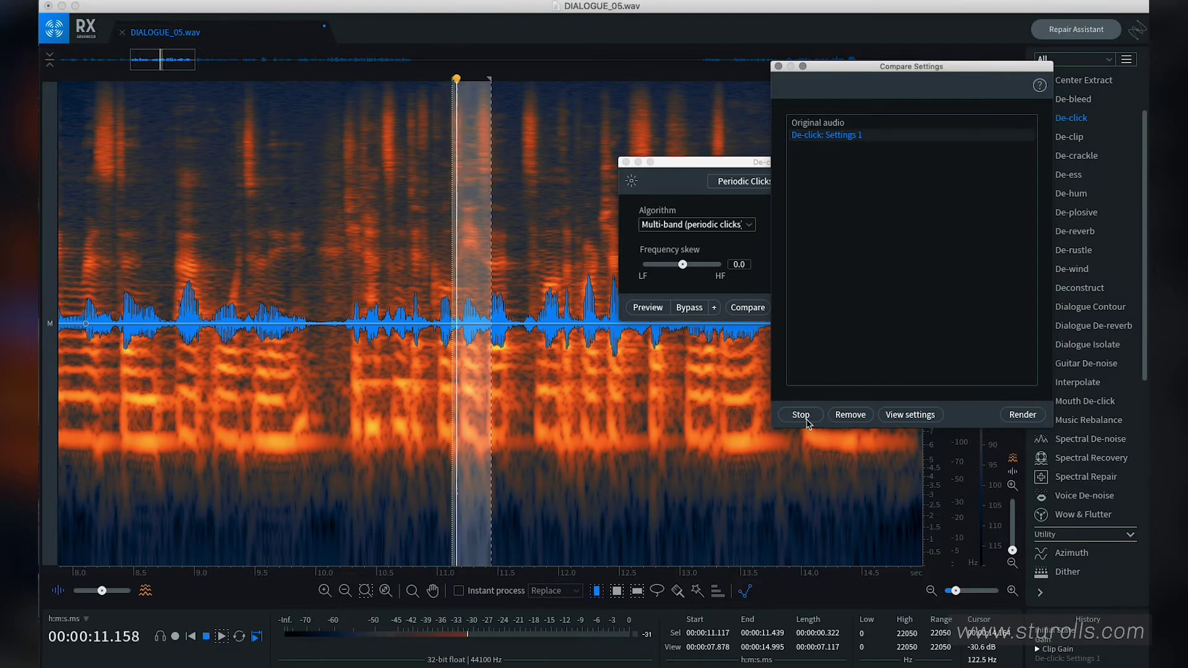
pyautogui.click(1022, 416)
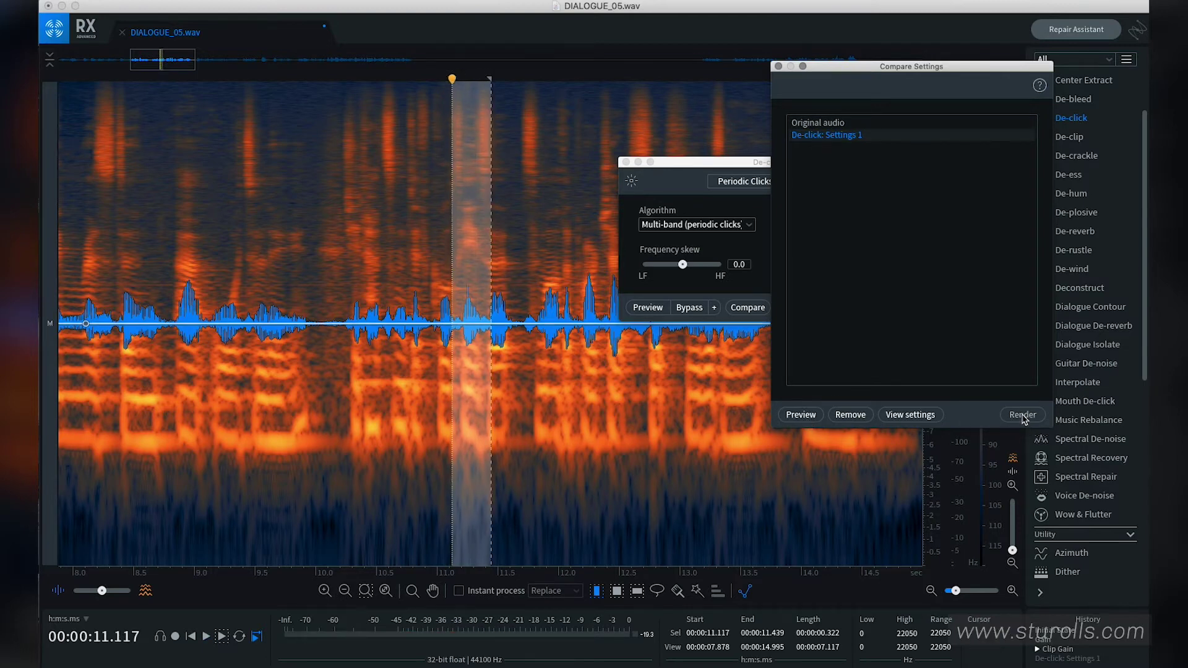
# Play the repaired dialogue starting from about 10.27 s.
pyautogui.click(351, 239)
pyautogui.press('space')
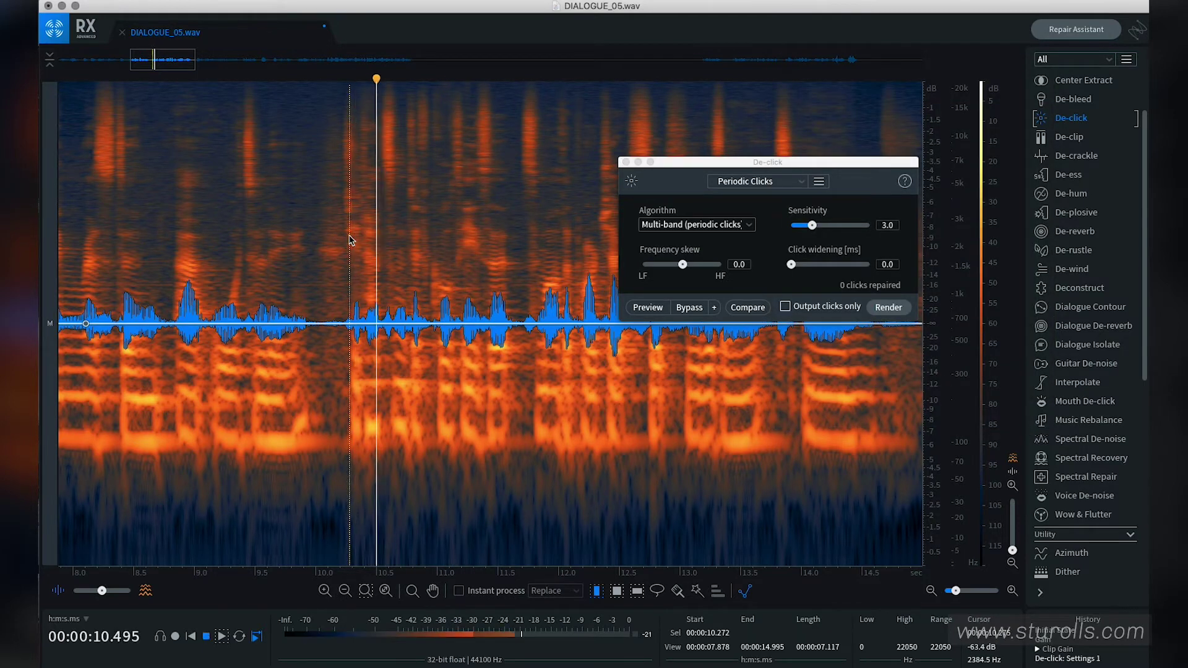